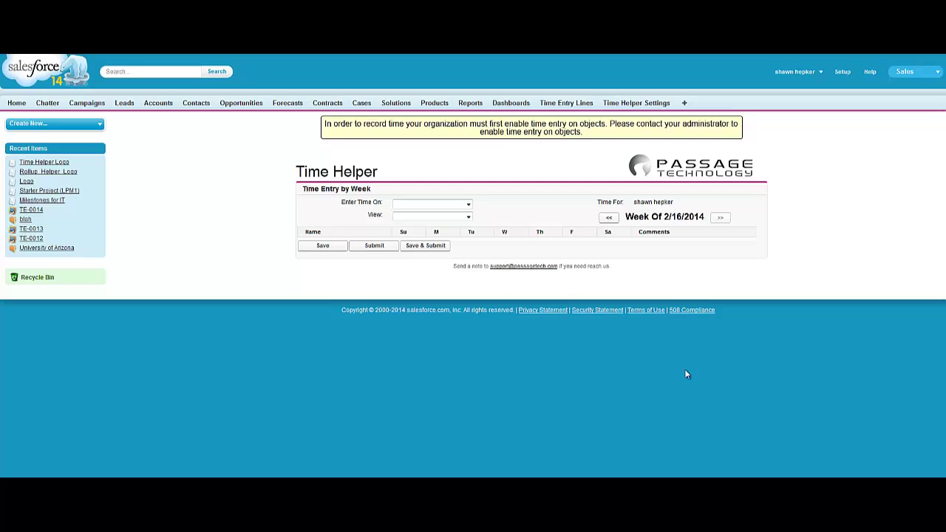
# Step: Check which options the Enter Time On and View lists offer for the weekly time entry
pyautogui.click(468, 204)
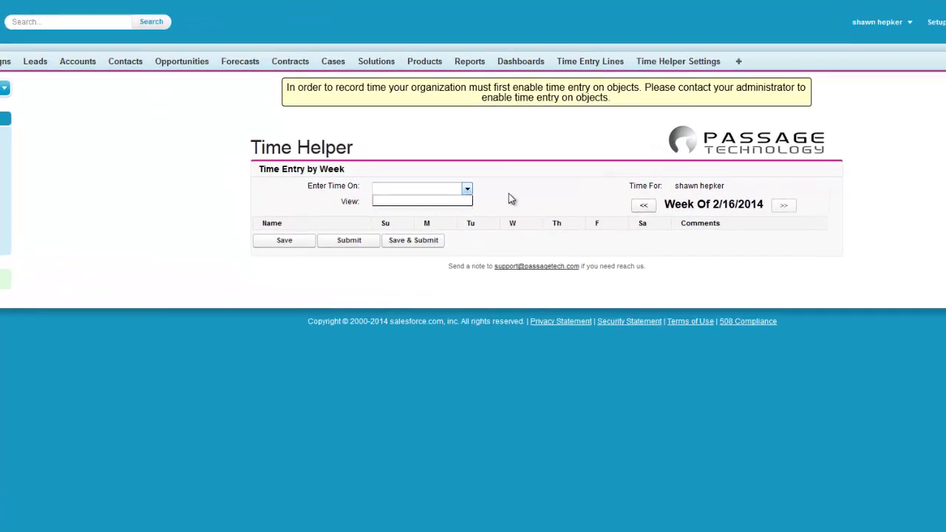
pyautogui.click(508, 199)
pyautogui.click(465, 204)
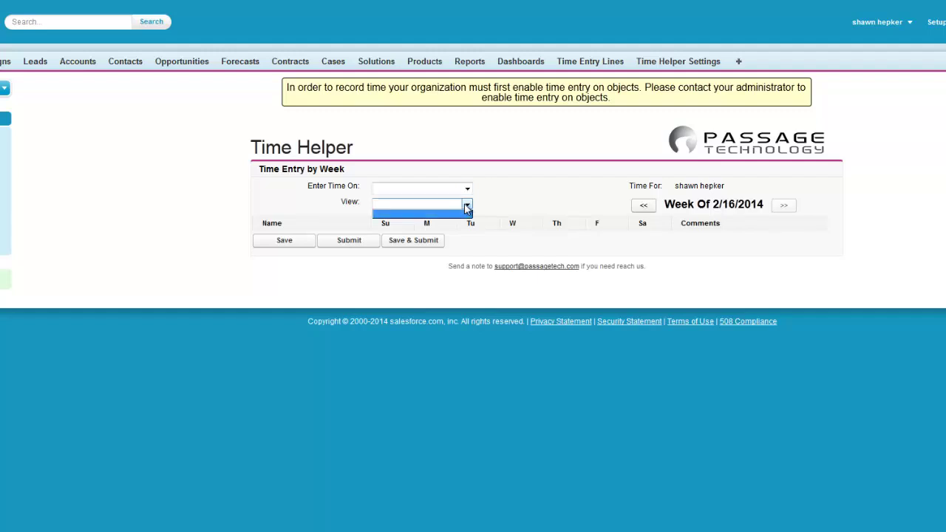
pyautogui.click(503, 201)
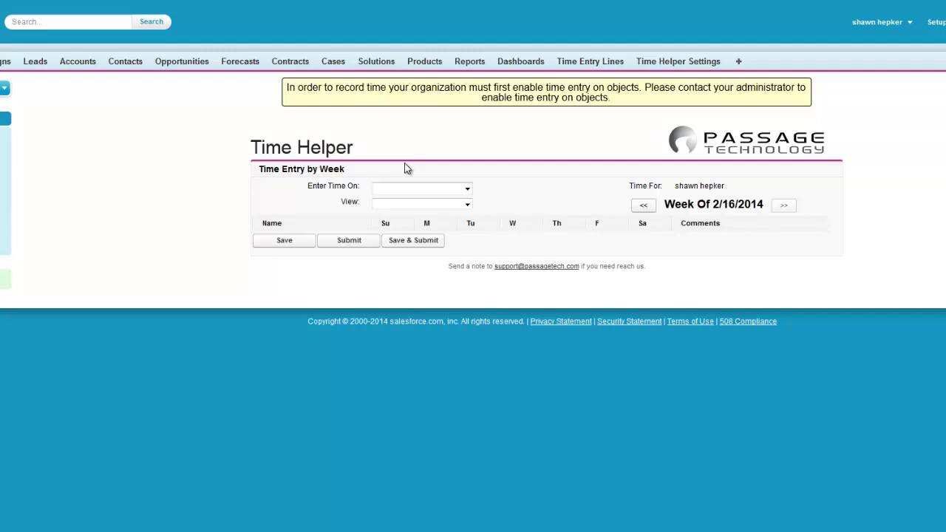
pyautogui.click(471, 191)
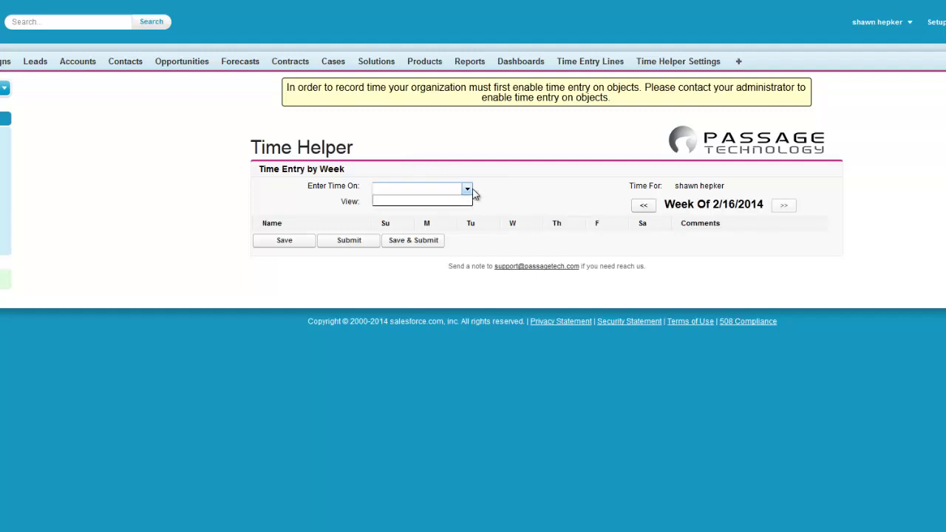
pyautogui.click(476, 192)
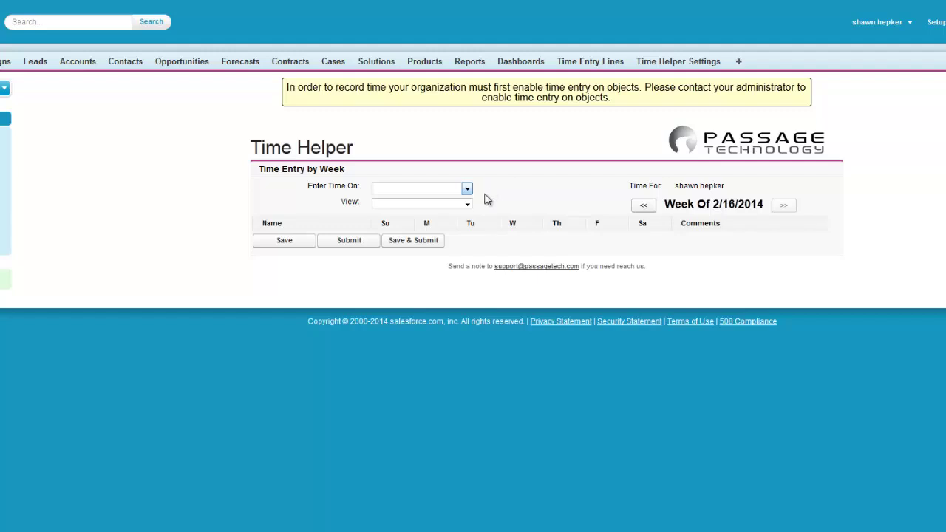
# Step: In Time Helper Settings, add Account, Asset, Case and Line Item to the objects selected for time entry and save
pyautogui.click(687, 65)
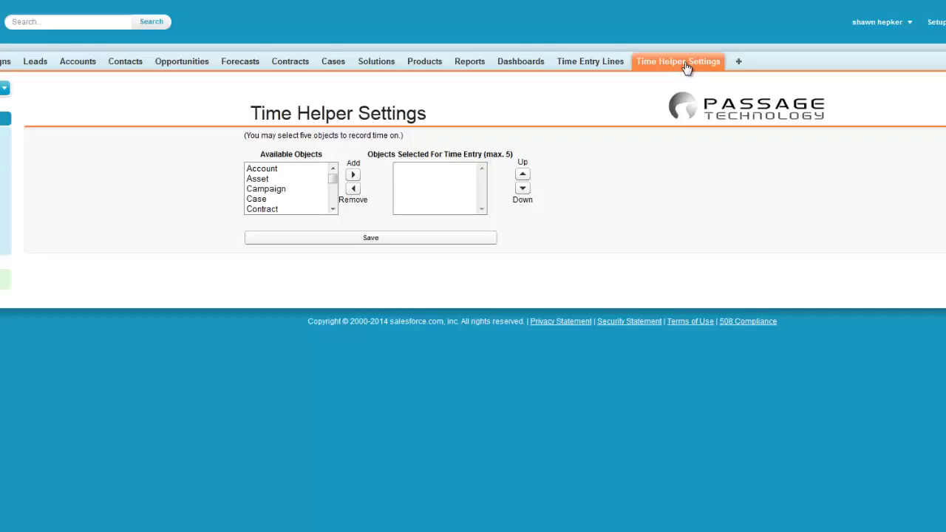
pyautogui.click(270, 170)
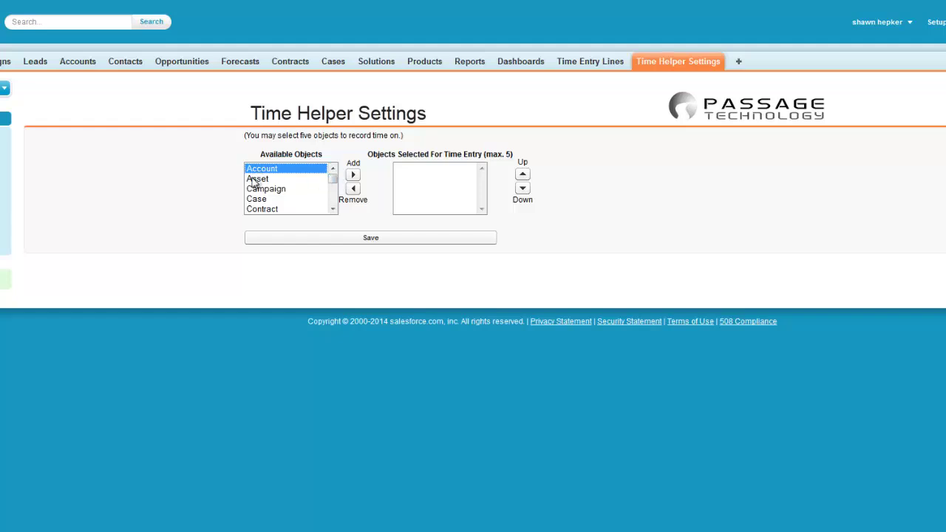
pyautogui.click(353, 176)
pyautogui.click(279, 169)
pyautogui.click(353, 175)
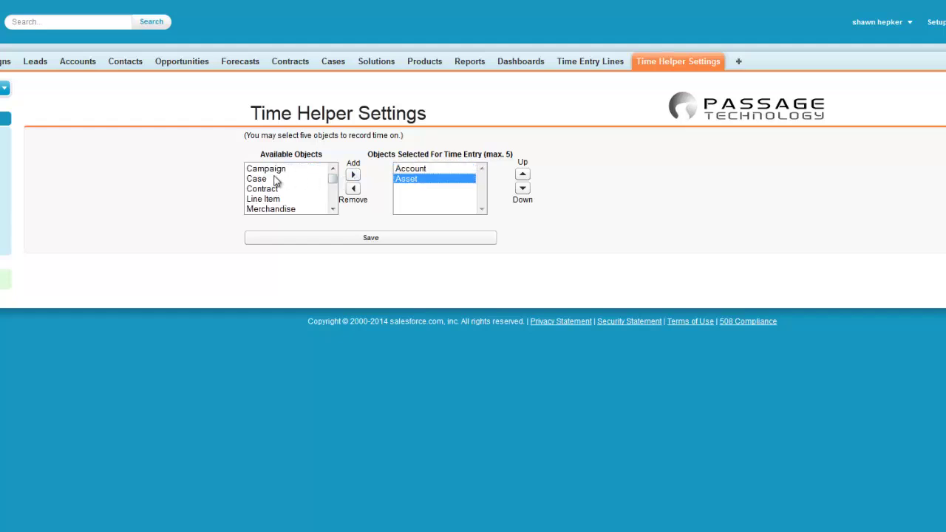
pyautogui.click(263, 179)
pyautogui.click(353, 175)
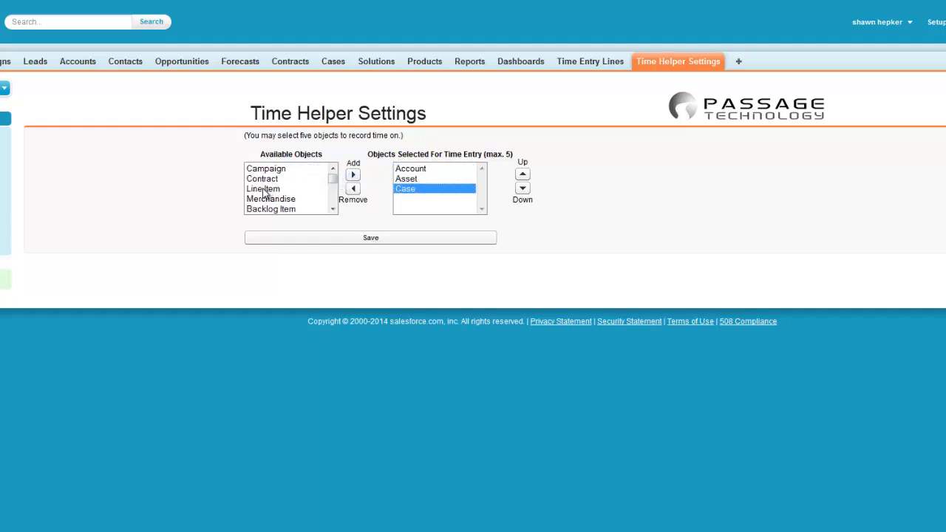
pyautogui.click(265, 190)
pyautogui.click(353, 175)
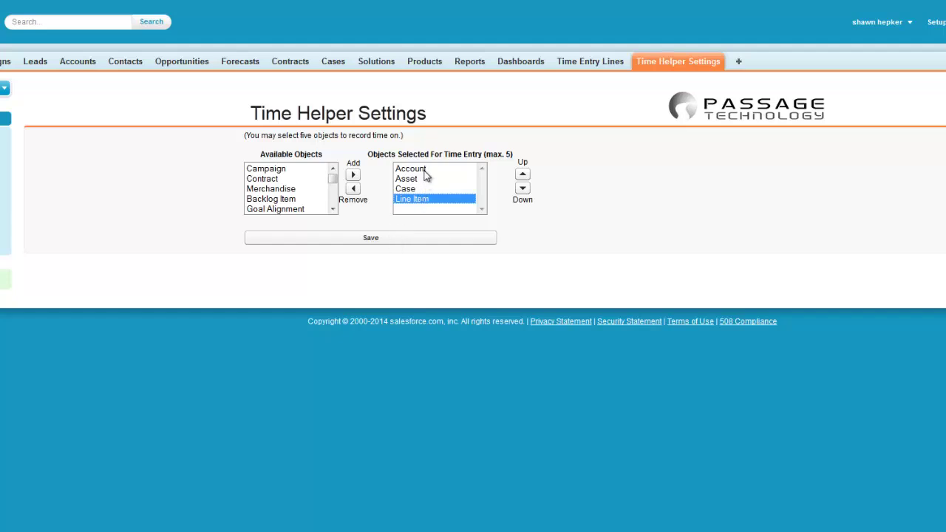
pyautogui.click(394, 245)
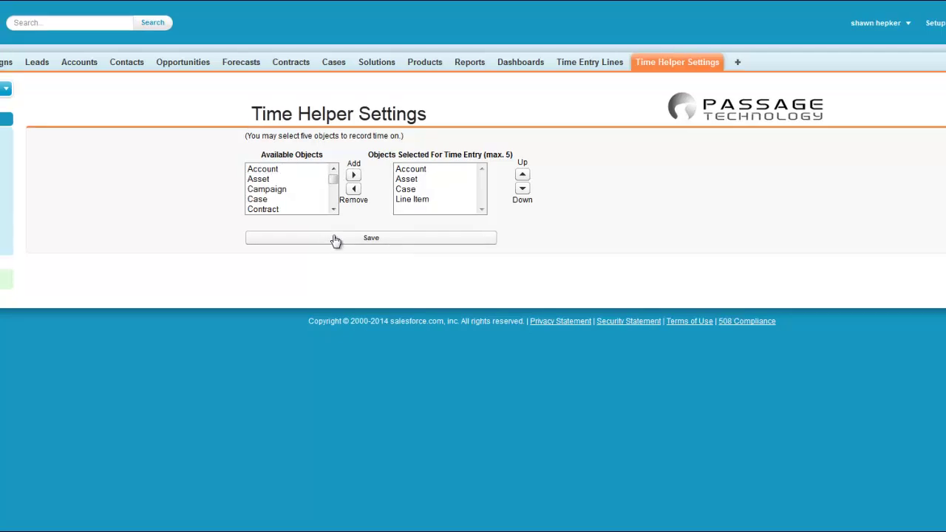
# Step: Open the Project Task custom object's definition for editing in Setup
pyautogui.moveTo(332, 180)
pyautogui.mouseDown()
pyautogui.moveTo(332, 205)
pyautogui.moveTo(334, 181)
pyautogui.mouseUp()
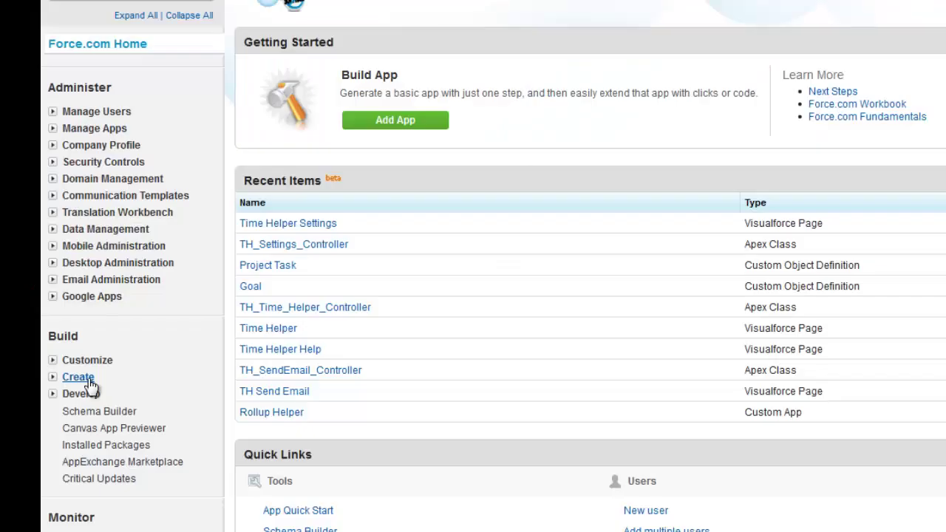
pyautogui.click(42, 377)
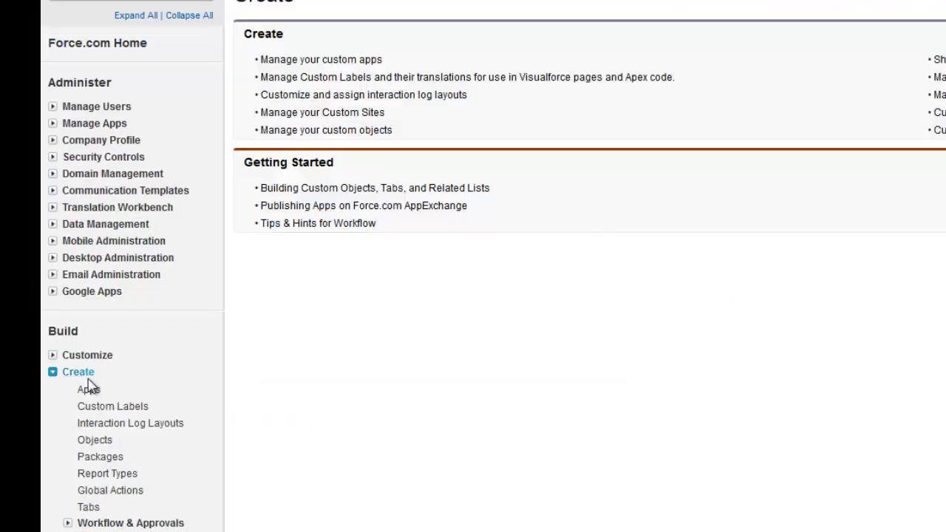
pyautogui.click(94, 441)
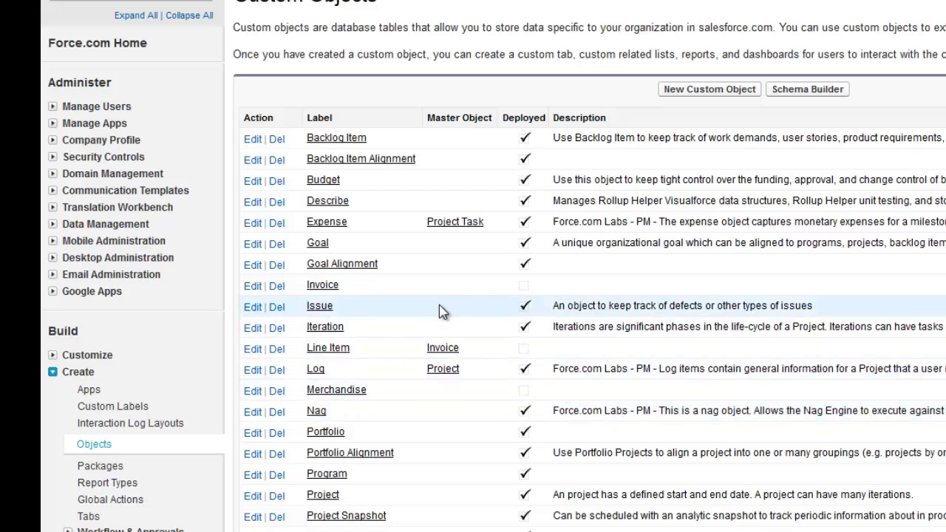
pyautogui.scroll(-2, 366, 440)
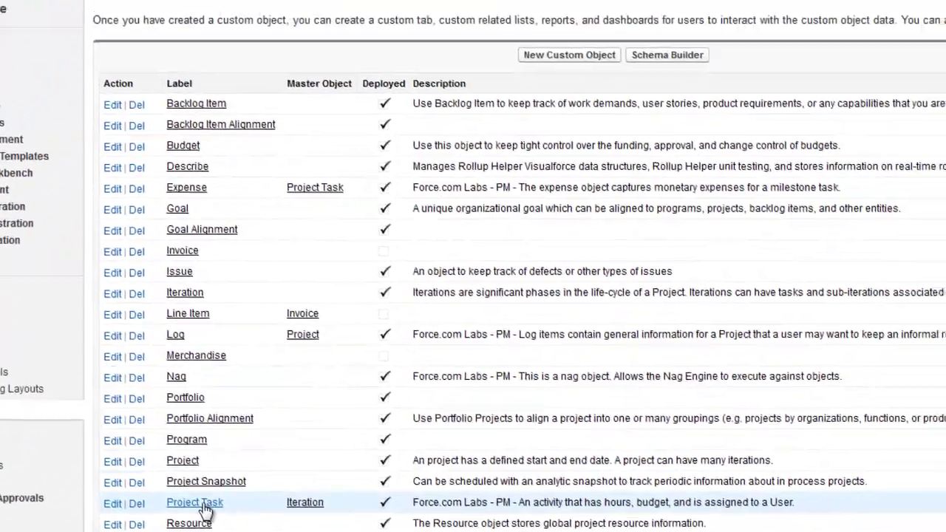
pyautogui.click(306, 395)
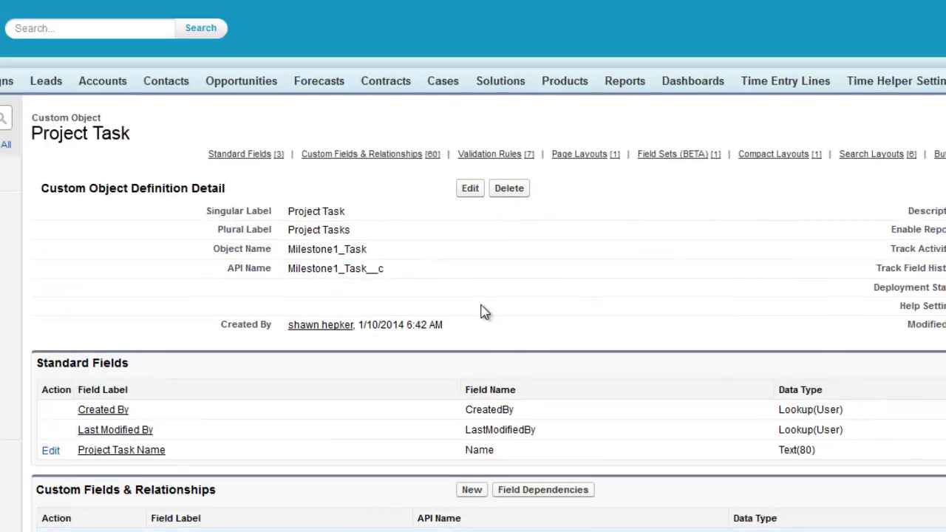
pyautogui.click(470, 189)
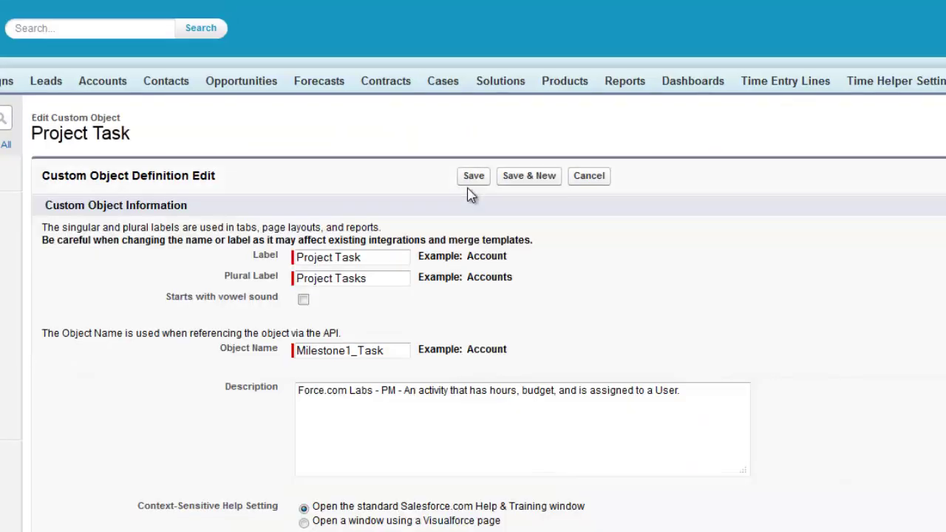
# Step: Enable Allow Activities for the Project Task object and save its definition
pyautogui.scroll(-2, 662, 416)
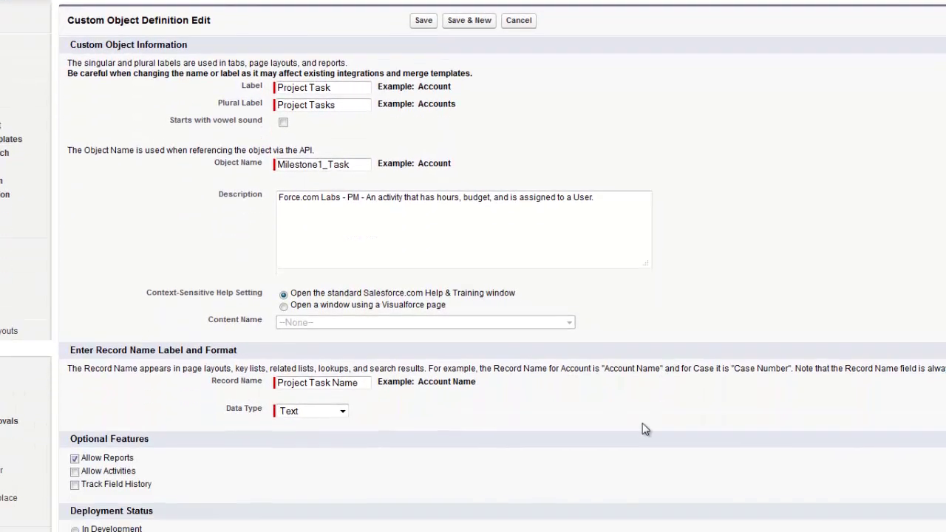
pyautogui.click(74, 465)
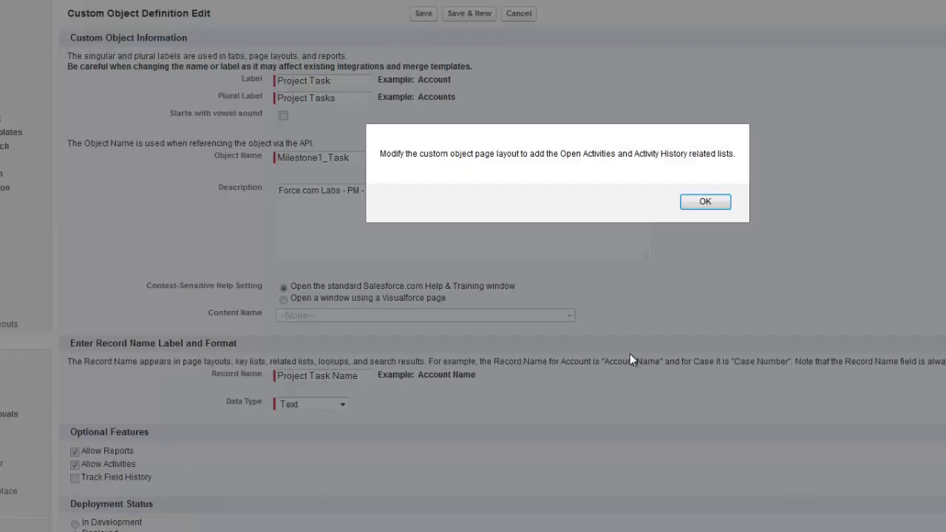
pyautogui.click(705, 202)
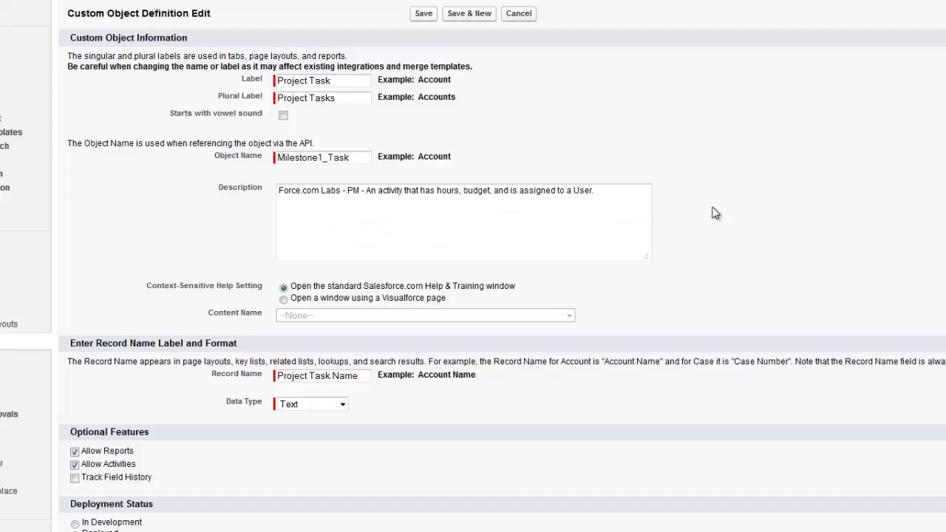
pyautogui.scroll(-2, 498, 412)
pyautogui.click(422, 489)
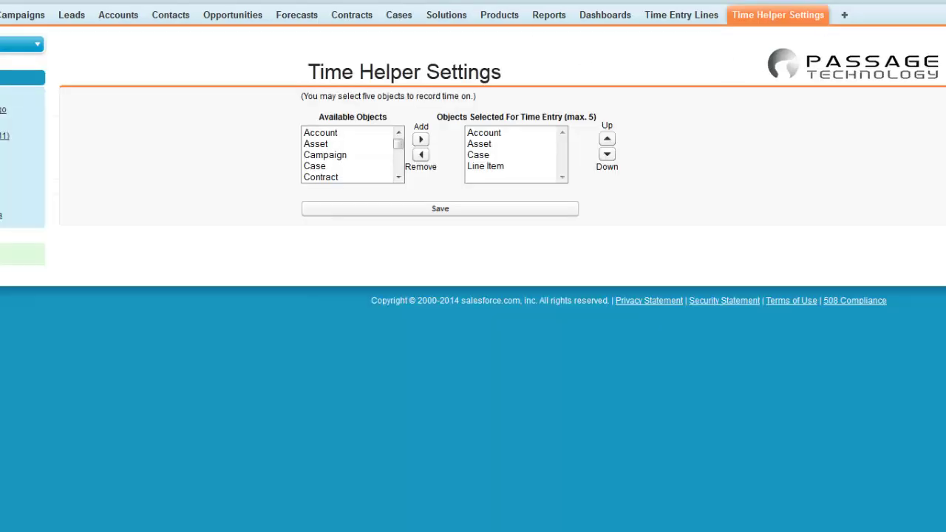
# Step: Add Project Task to the objects selected for time entry in Time Helper Settings and save
pyautogui.click(374, 212)
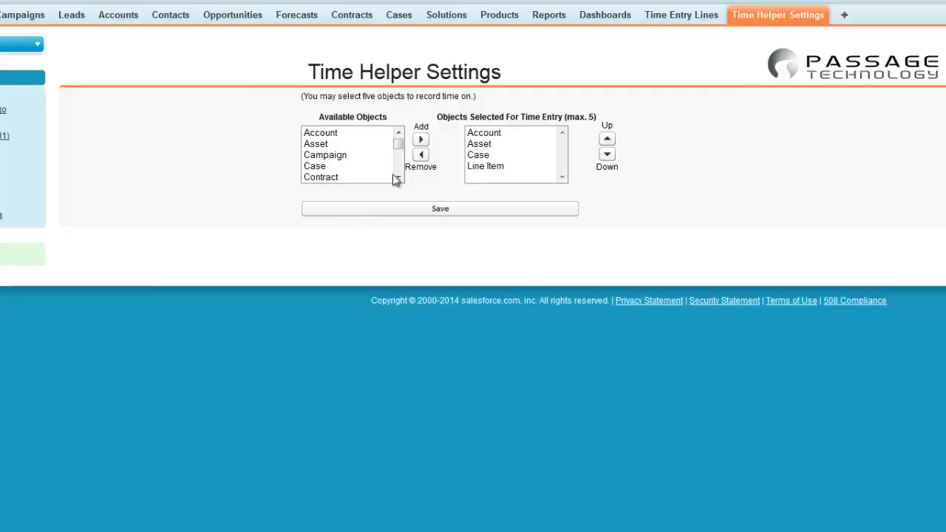
pyautogui.moveTo(399, 143); pyautogui.dragTo(399, 168)
pyautogui.click(351, 161)
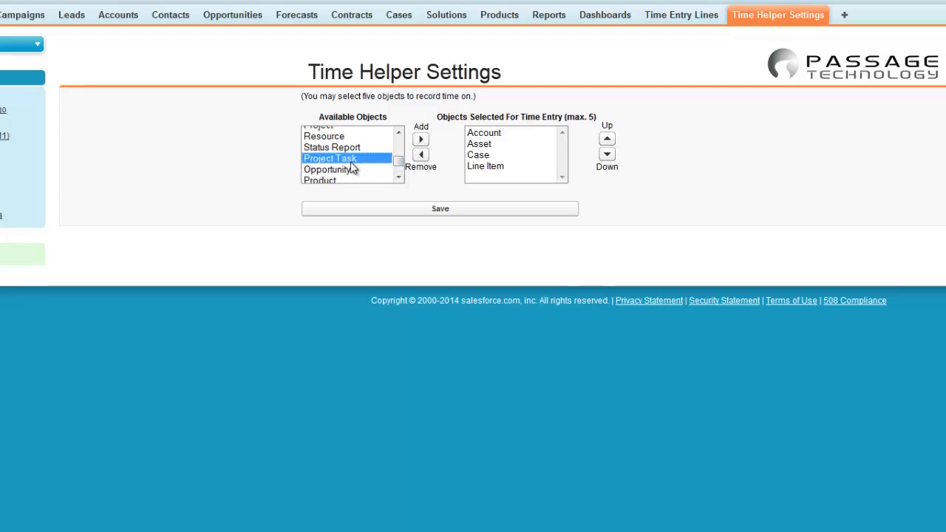
pyautogui.click(421, 140)
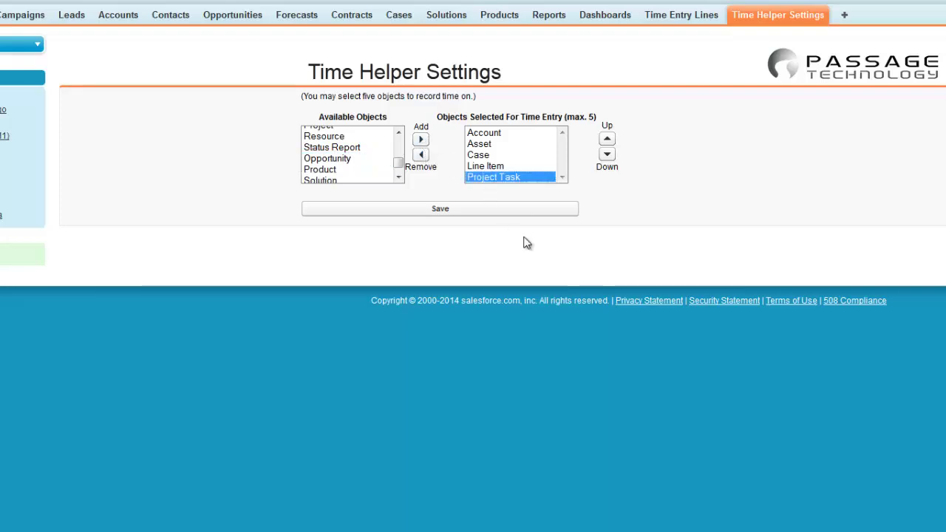
pyautogui.click(465, 216)
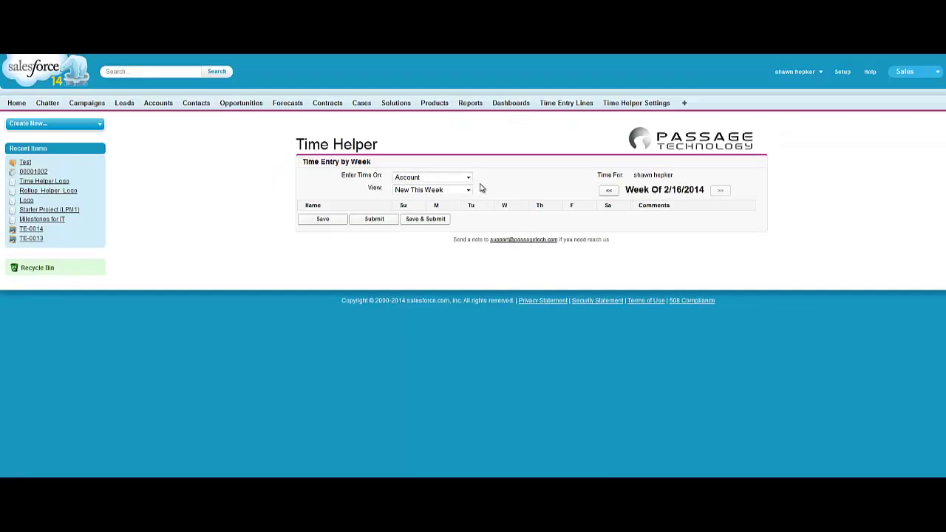
# Step: Set the weekly time entry to record time on Case, using the All Open Cases view
pyautogui.click(467, 178)
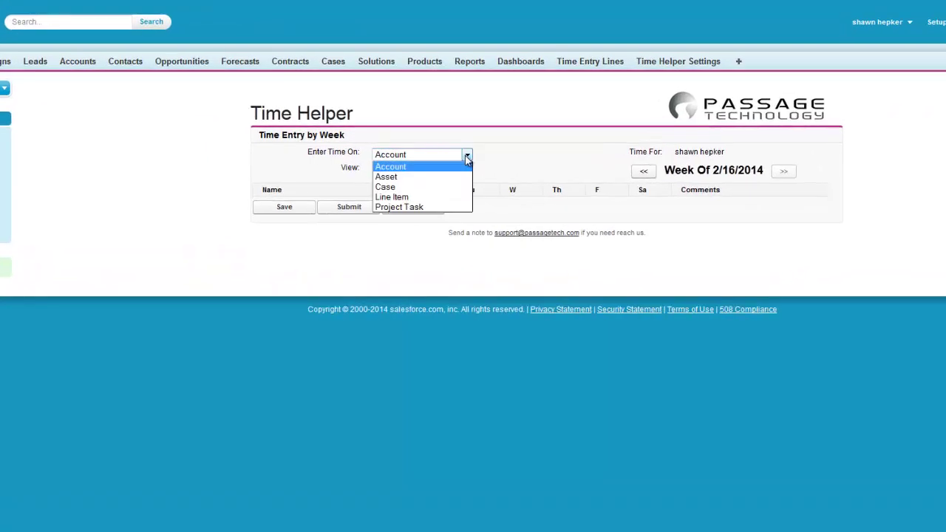
pyautogui.click(417, 188)
pyautogui.click(431, 171)
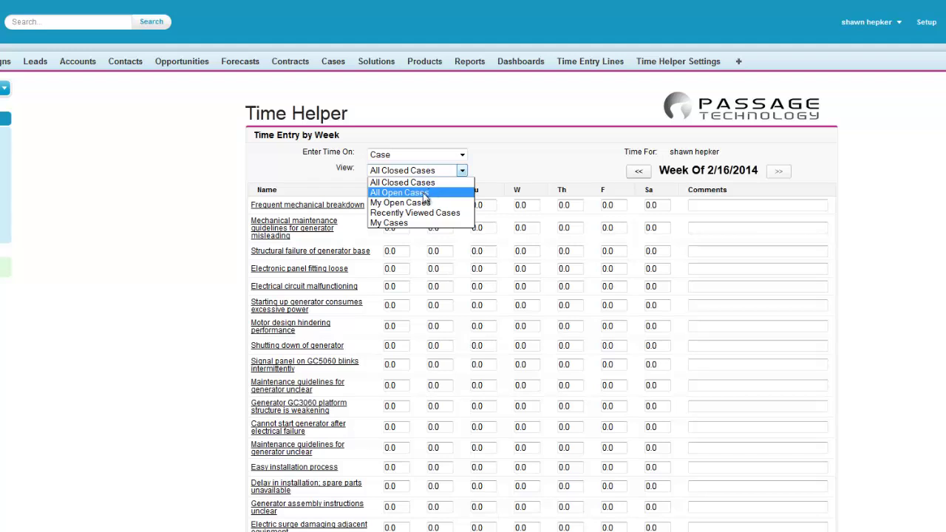
pyautogui.click(429, 193)
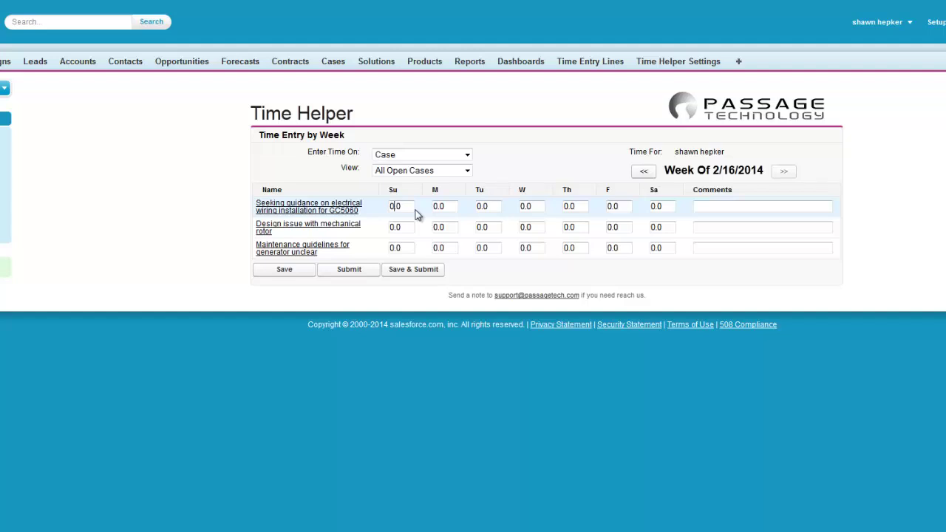
# Step: Enter 5, 1, 3, 8 and 4 hours for Sunday through Thursday on the GC5060 wiring case, and save and submit them
pyautogui.write('5\t1\t3\t8\t4')
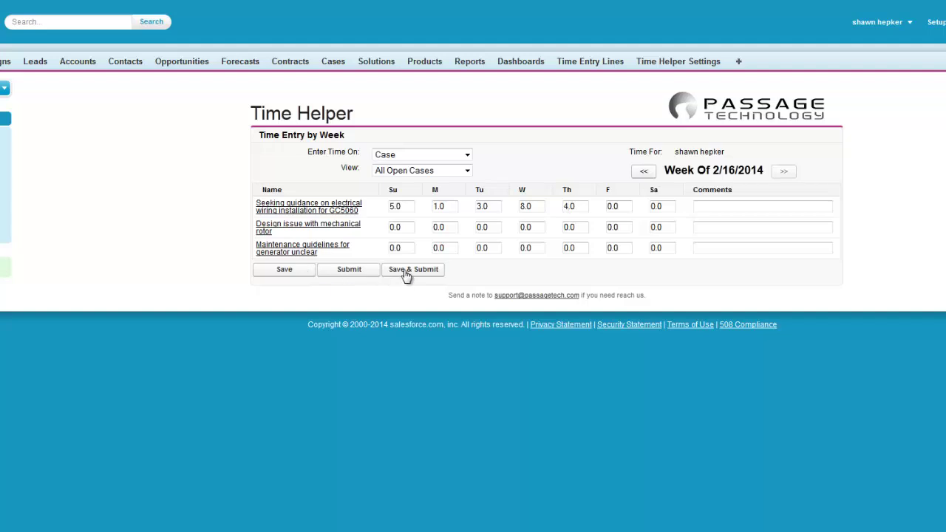
pyautogui.click(293, 271)
pyautogui.click(351, 271)
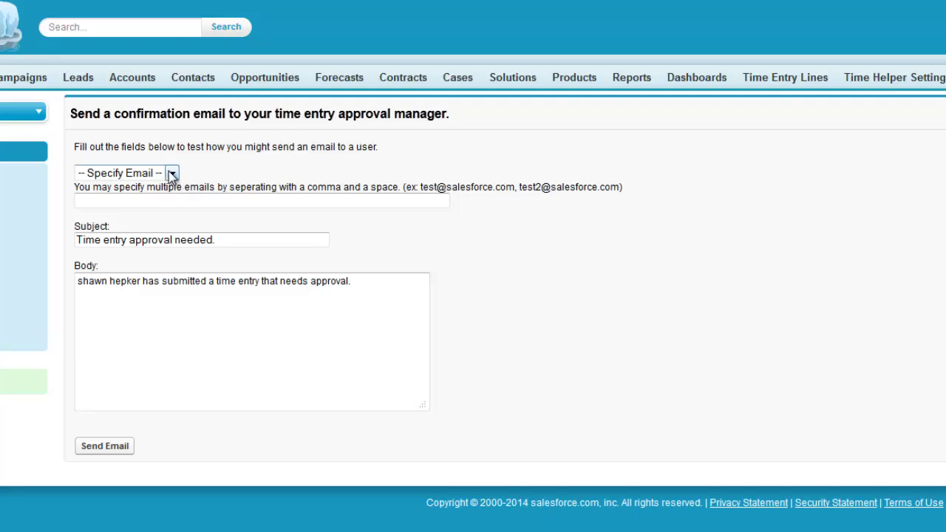
# Step: Choose Time Manager as the recipient of the time entry approval email and review its body and subject
pyautogui.click(171, 174)
pyautogui.click(171, 174)
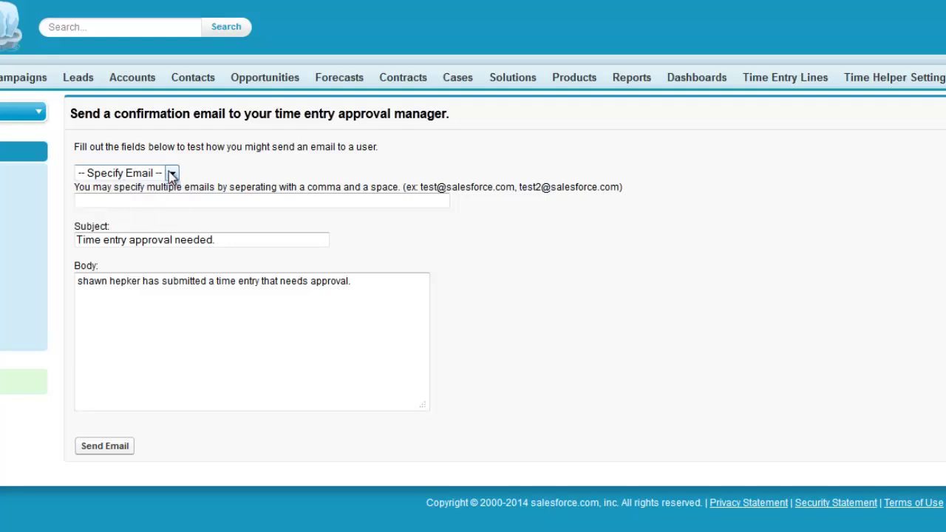
pyautogui.click(140, 201)
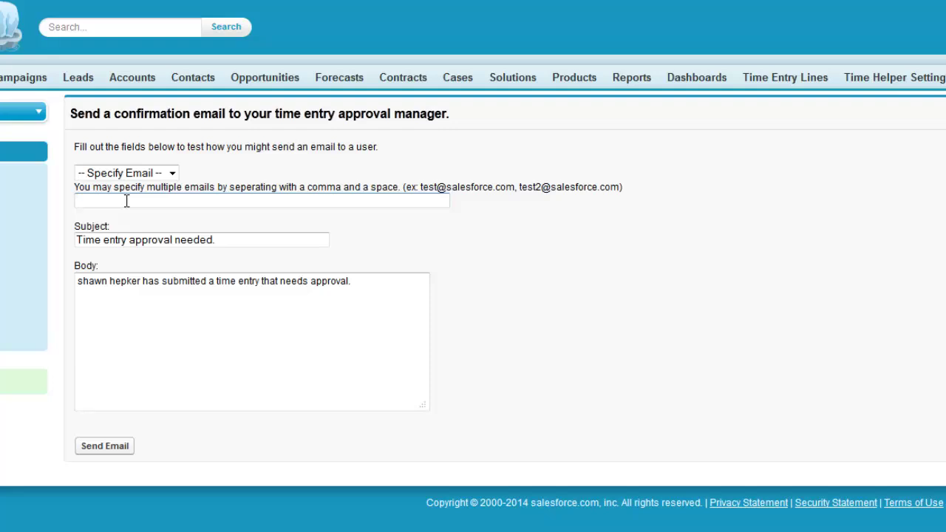
pyautogui.click(126, 201)
pyautogui.click(140, 173)
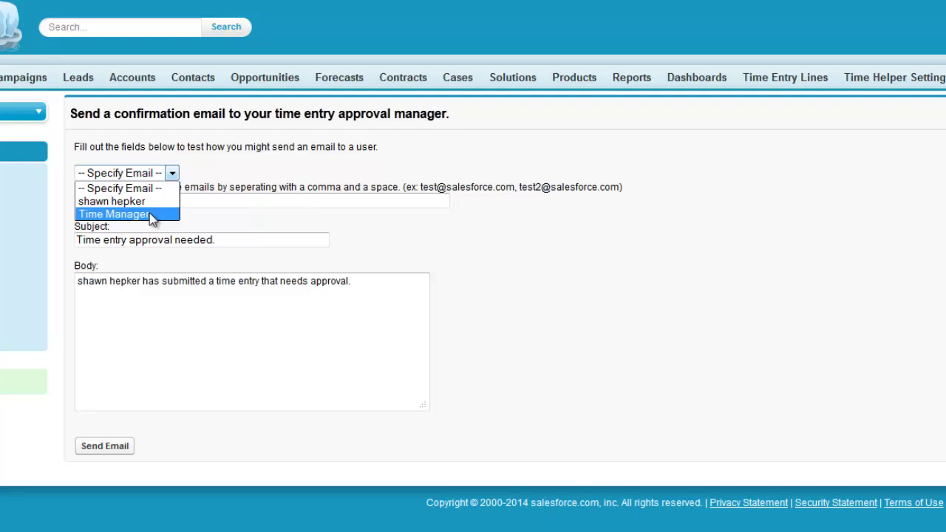
pyautogui.click(151, 214)
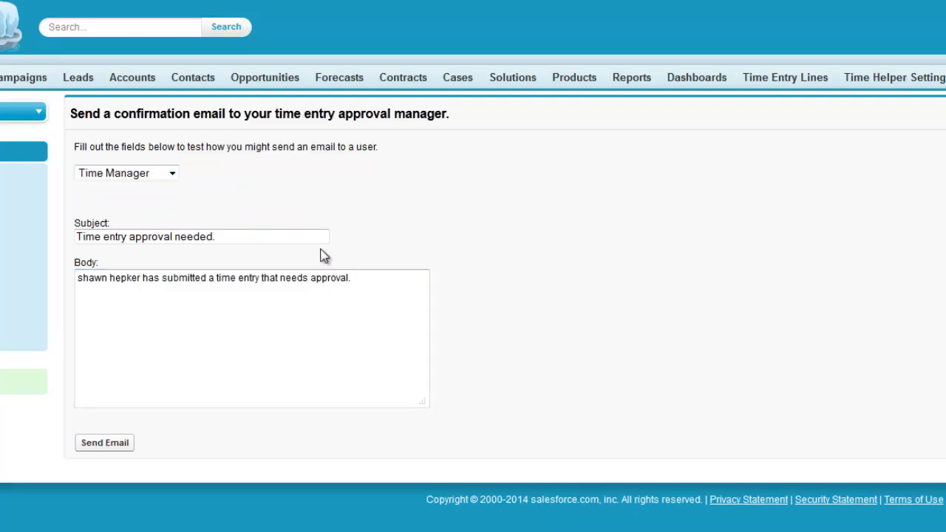
pyautogui.click(365, 278)
pyautogui.click(264, 236)
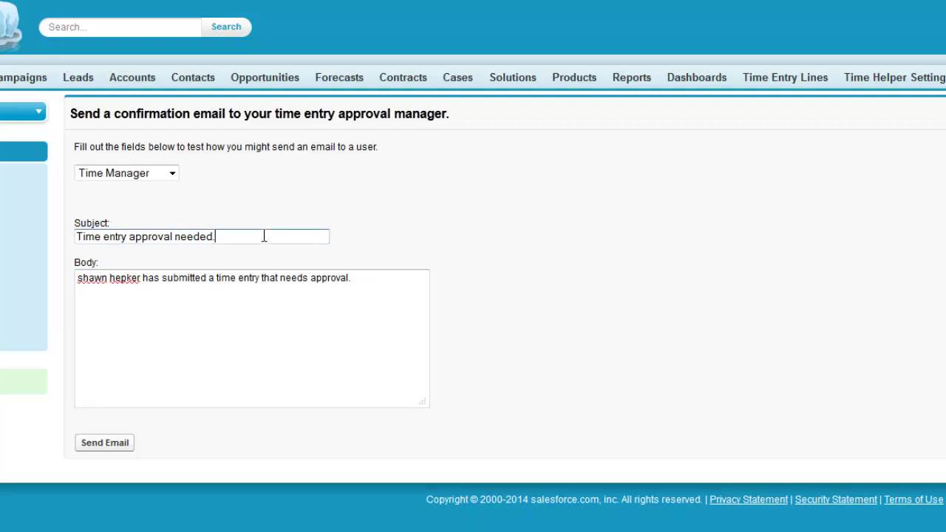
pyautogui.click(360, 279)
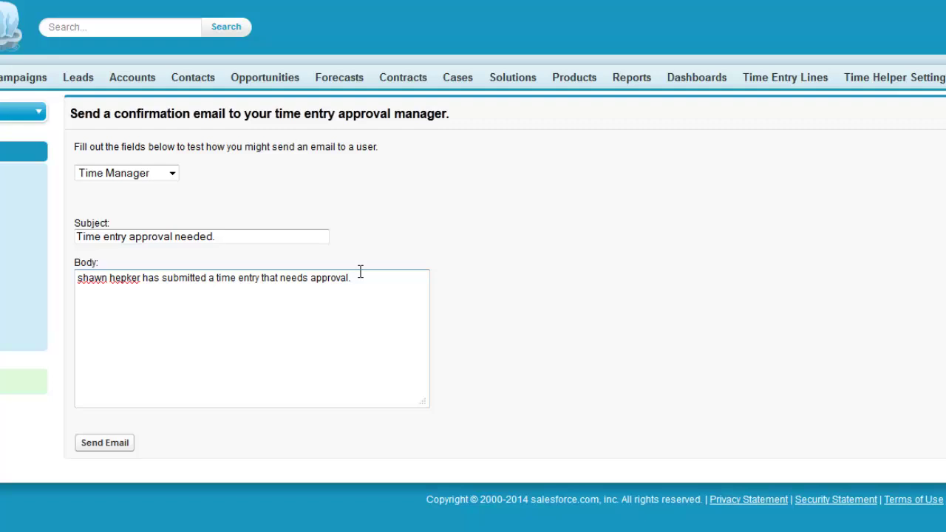
pyautogui.click(251, 237)
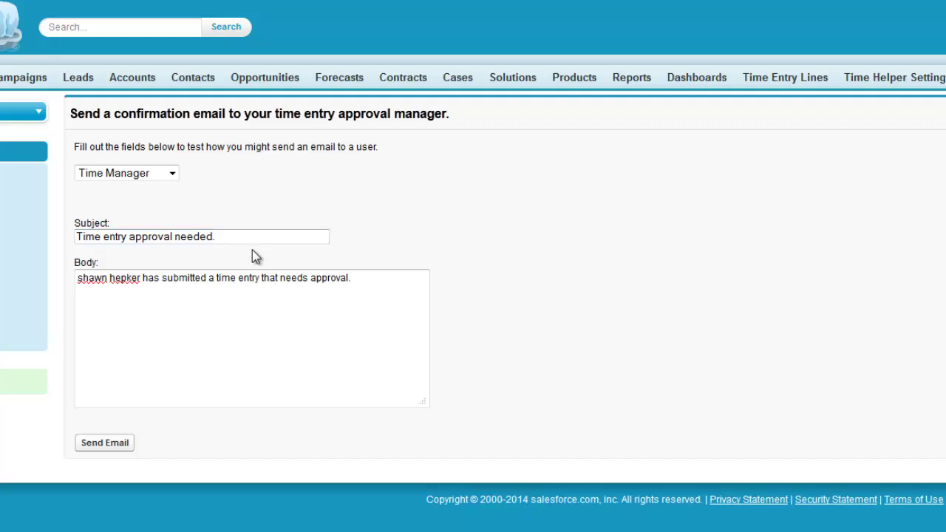
pyautogui.click(415, 292)
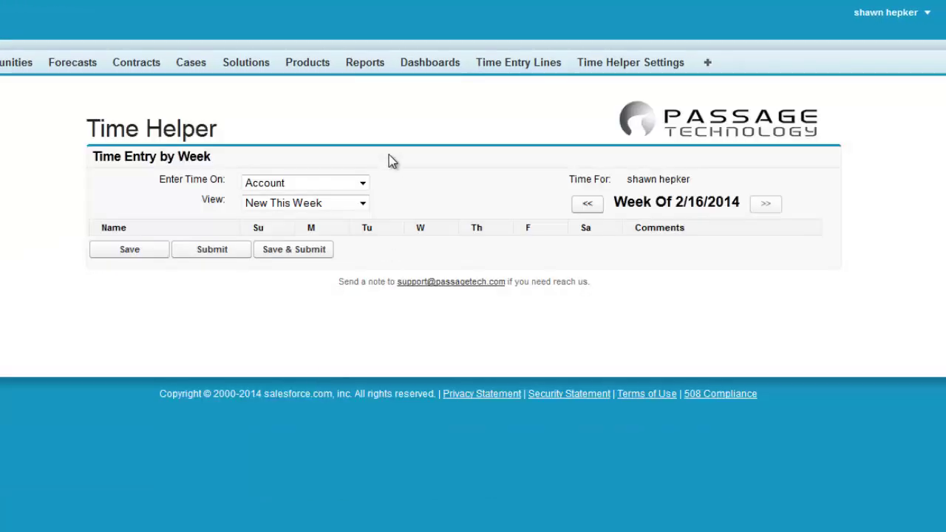
# Step: Set the weekly time entry for the week of 2/16/2014 to Case with the All Open Cases view
pyautogui.click(363, 184)
pyautogui.click(327, 224)
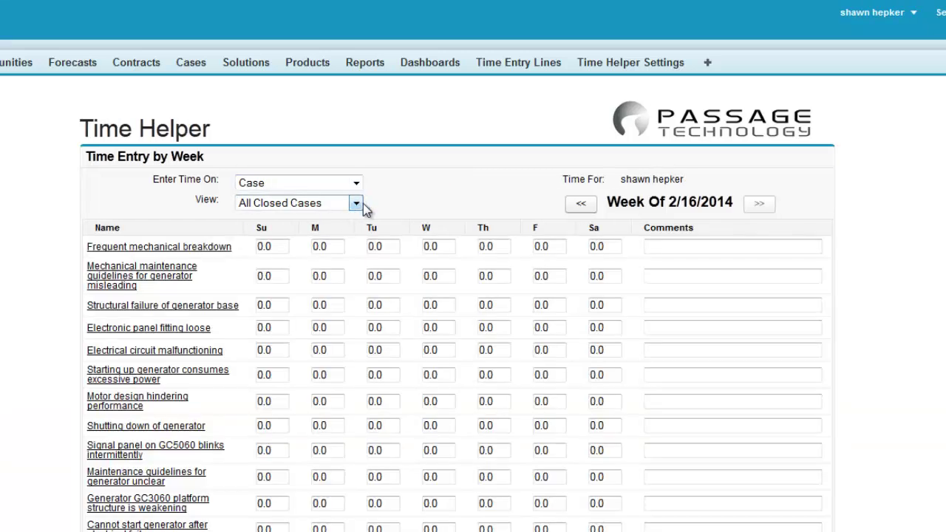
pyautogui.click(361, 204)
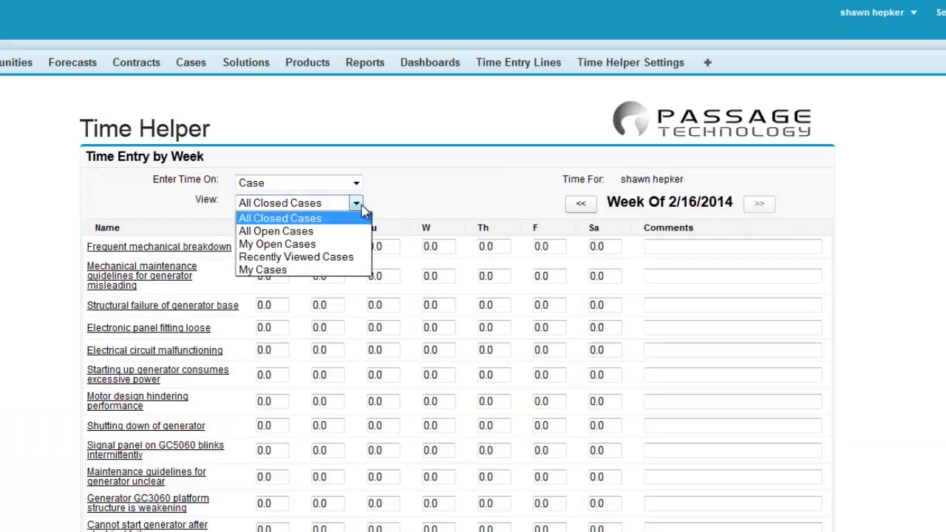
pyautogui.click(318, 234)
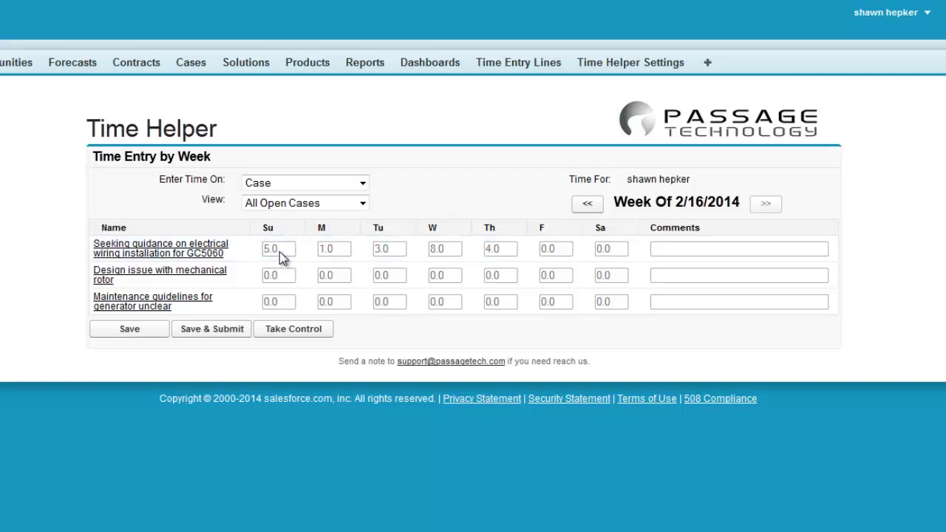
# Step: Take control of the submitted week and check that the GC5060 wiring case's daily hours can be edited
pyautogui.click(296, 341)
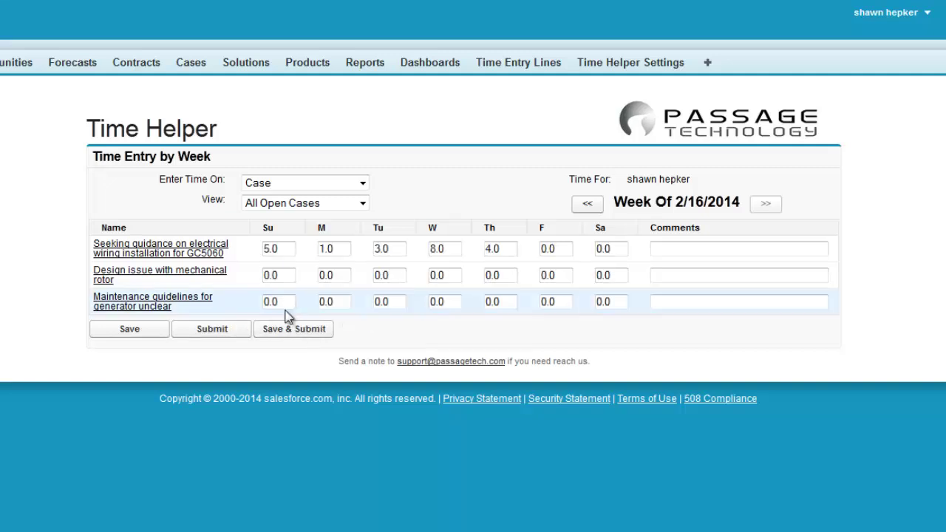
pyautogui.click(328, 249)
pyautogui.press('Tab')
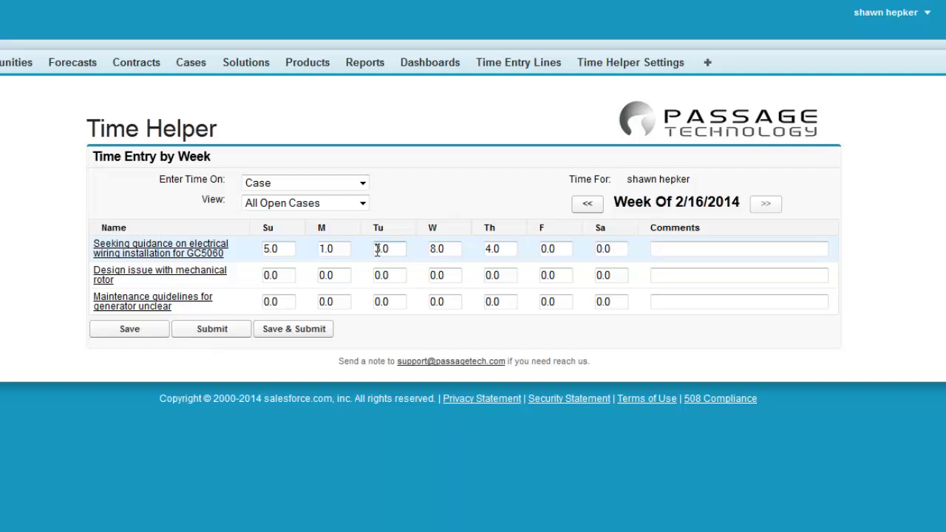
pyautogui.click(437, 248)
pyautogui.click(491, 249)
pyautogui.press('BackSpace')
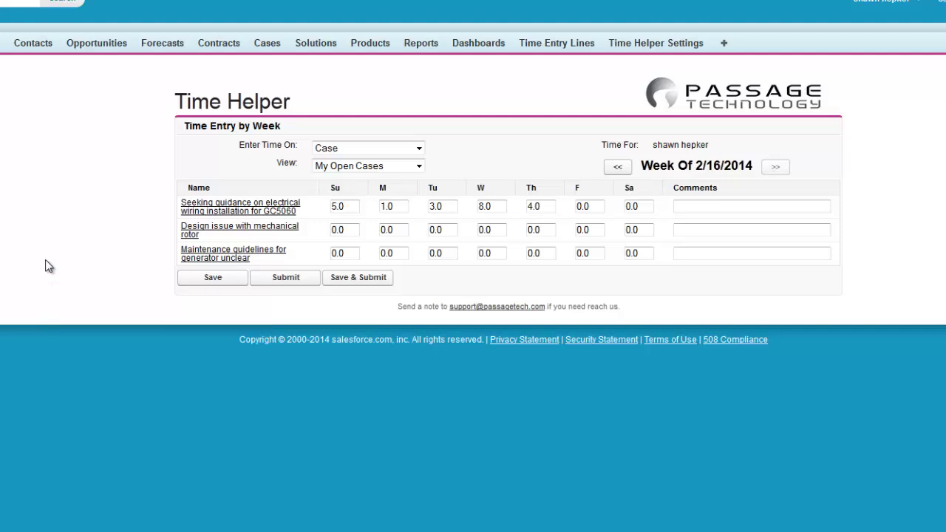
# Step: Open the mini page layout of the Account Layout from the Accounts customization settings in Setup
pyautogui.moveTo(217, 213)
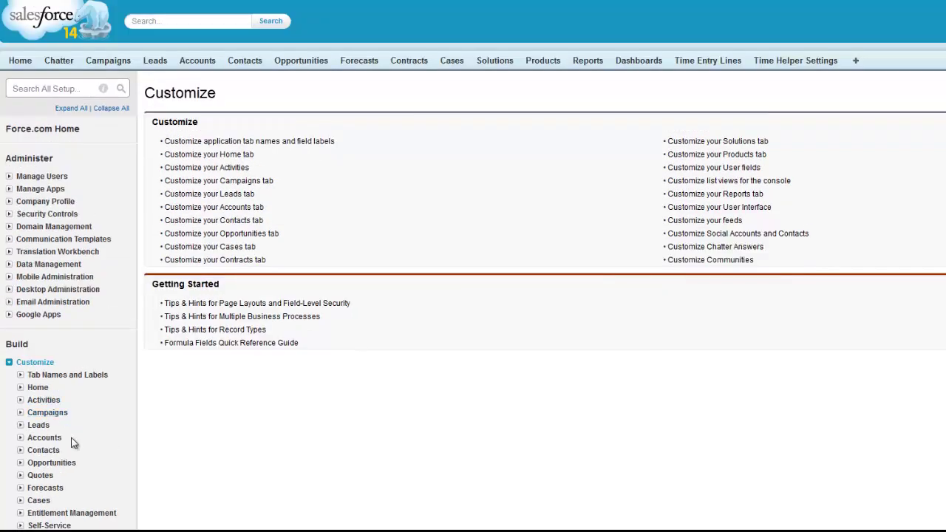
pyautogui.click(44, 438)
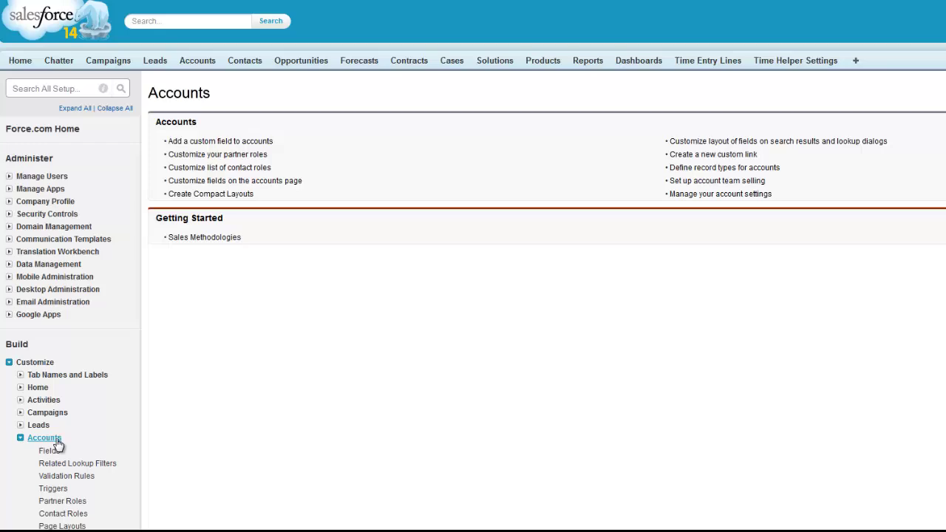
pyautogui.scroll(-2, 84, 469)
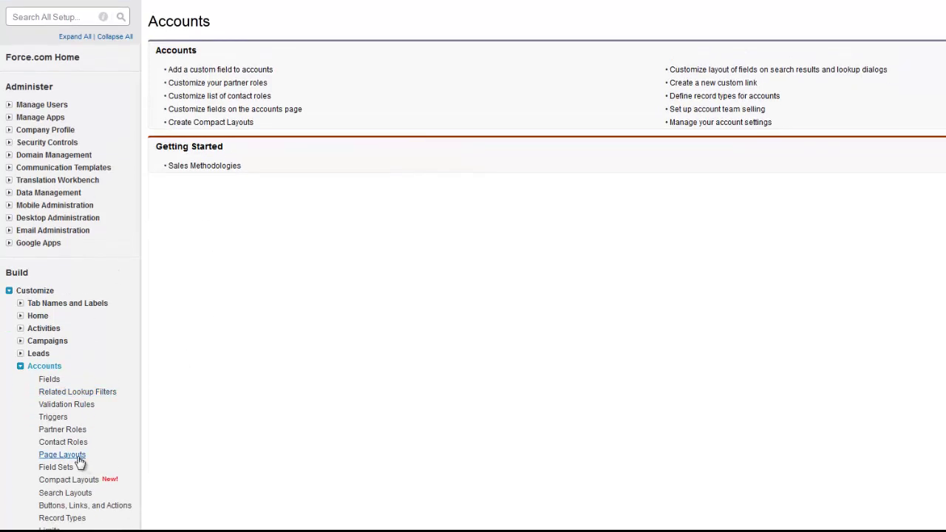
pyautogui.click(79, 458)
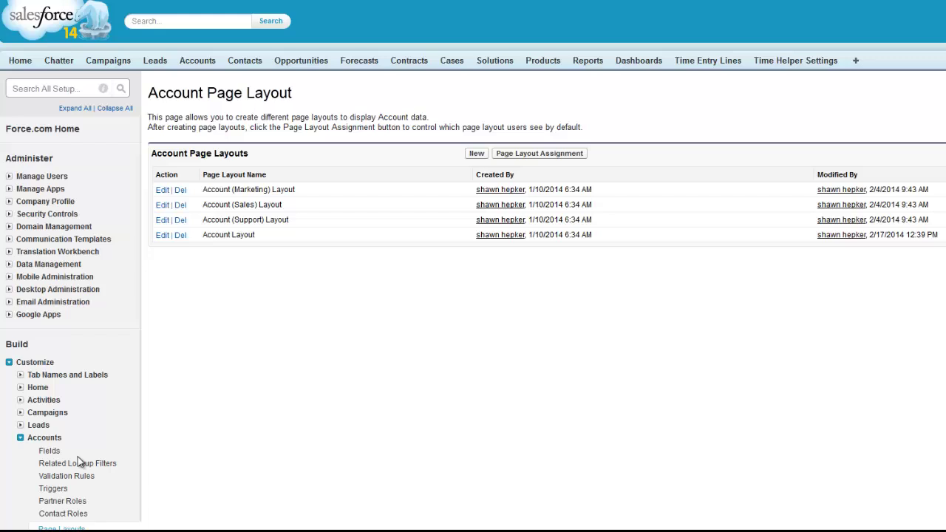
pyautogui.click(163, 236)
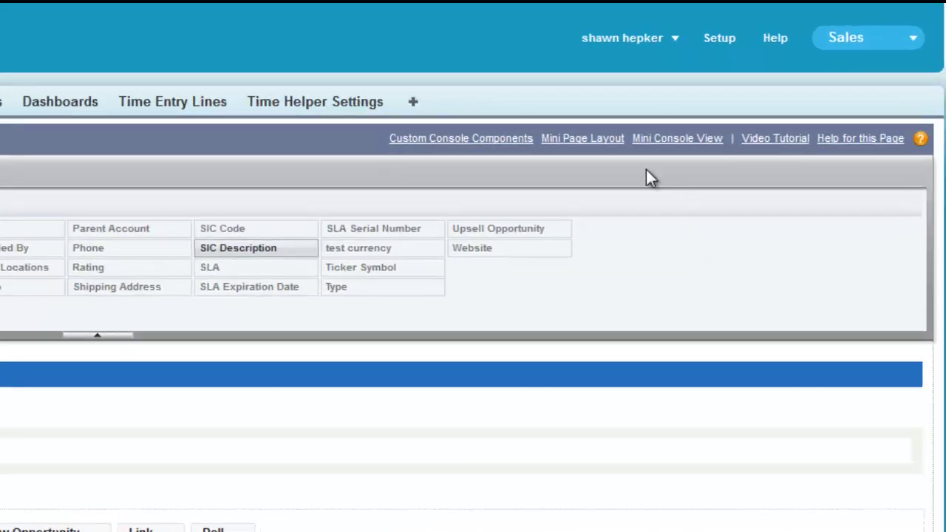
pyautogui.click(591, 141)
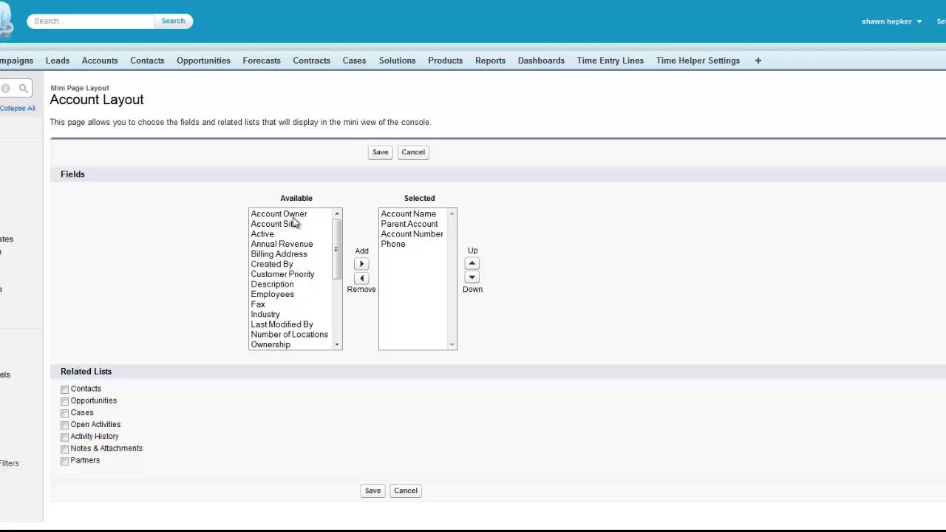
# Step: Add Billing Address to the selected fields of the account mini page layout and save it
pyautogui.click(277, 257)
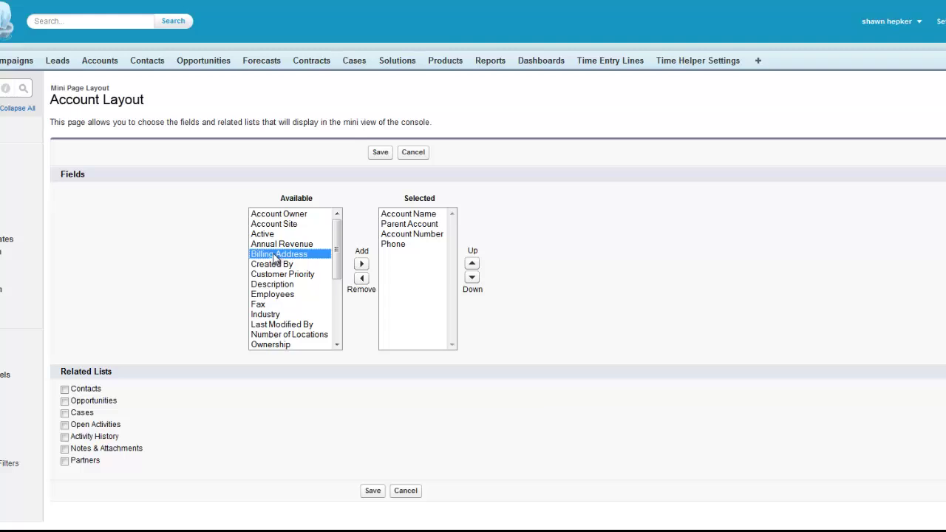
pyautogui.click(361, 266)
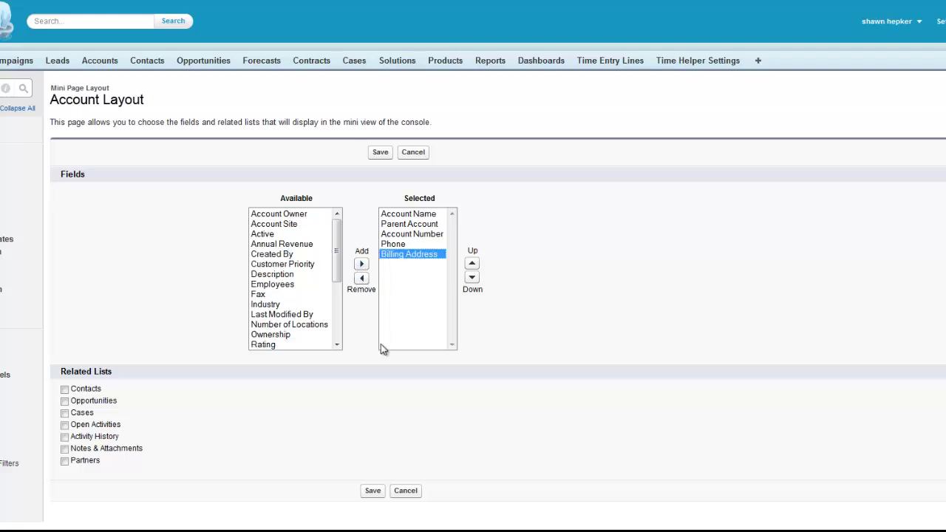
pyautogui.click(375, 493)
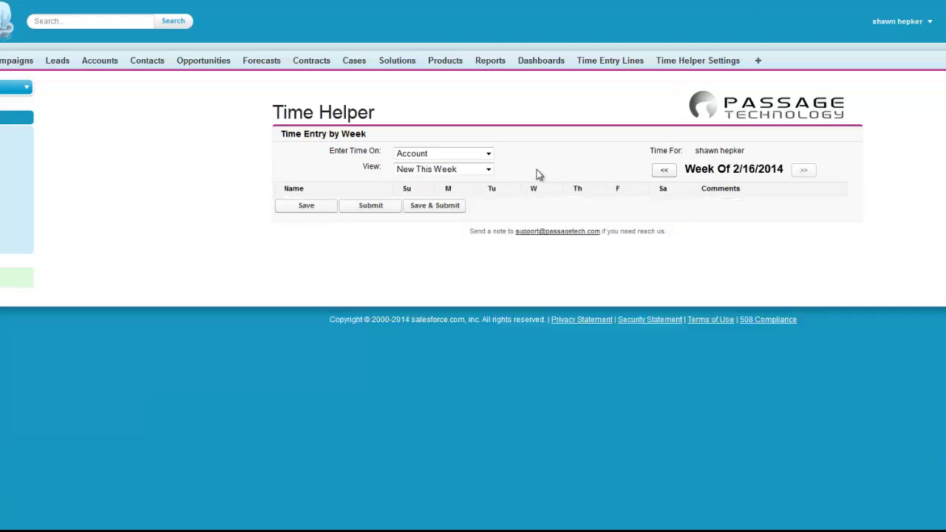
# Step: Show the My Accounts view in the weekly time entry and preview the Edge Communications account's details
pyautogui.click(489, 170)
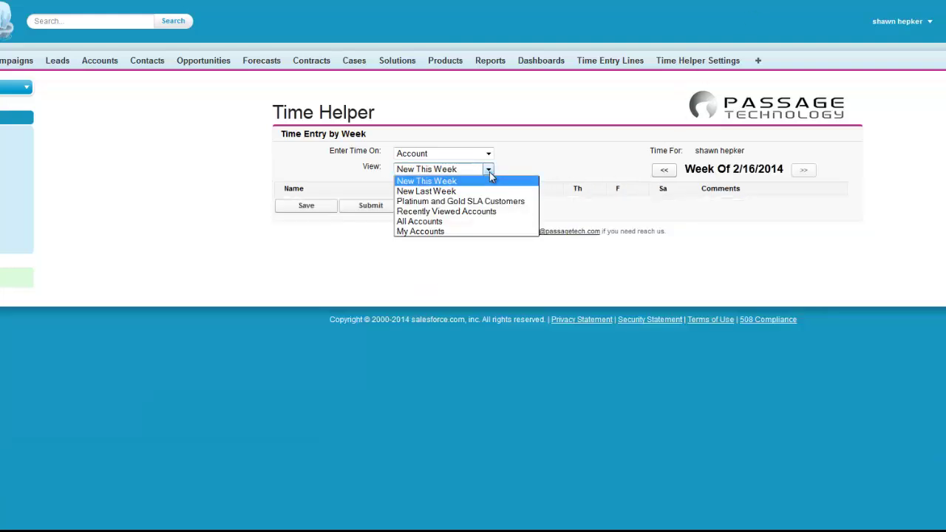
pyautogui.click(447, 231)
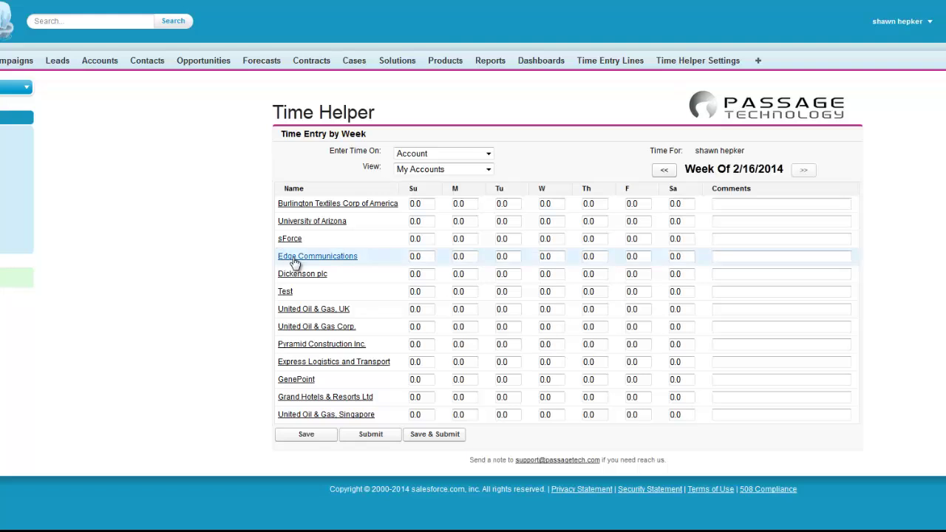
pyautogui.moveTo(295, 263)
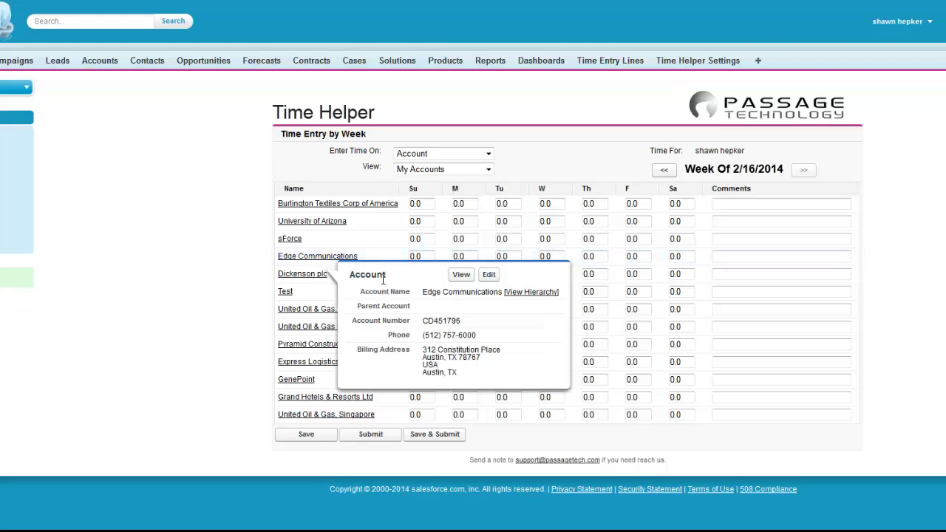